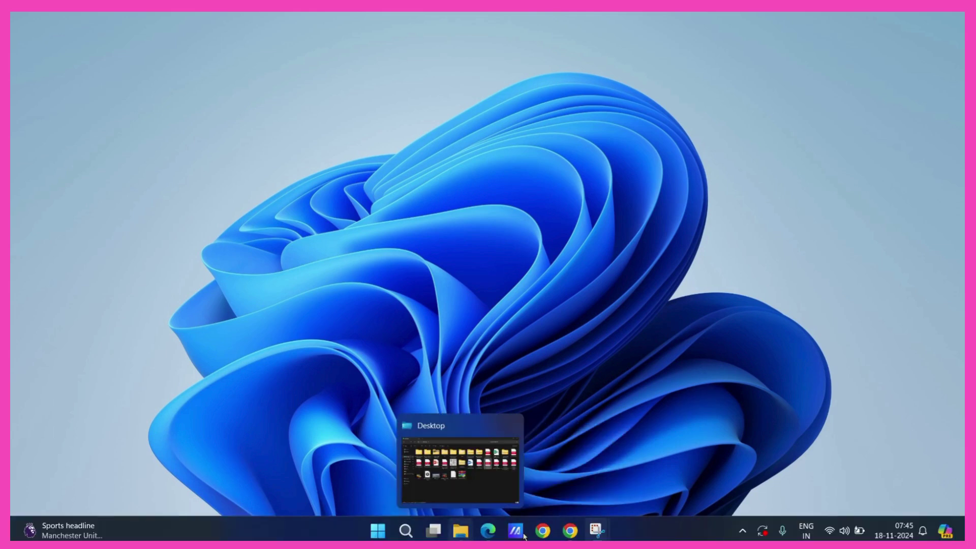
# Restore PrinceCatalogue_merged.pdf in Chrome and scroll through its five pages.
pyautogui.moveTo(542, 530)
pyautogui.click(567, 484)
pyautogui.scroll(-2, 342, 315)
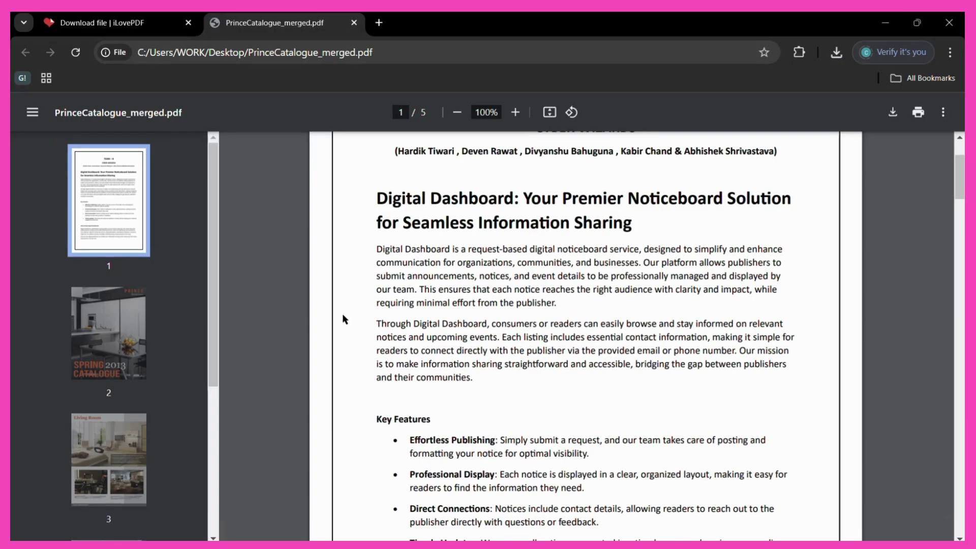
pyautogui.scroll(-2, 343, 318)
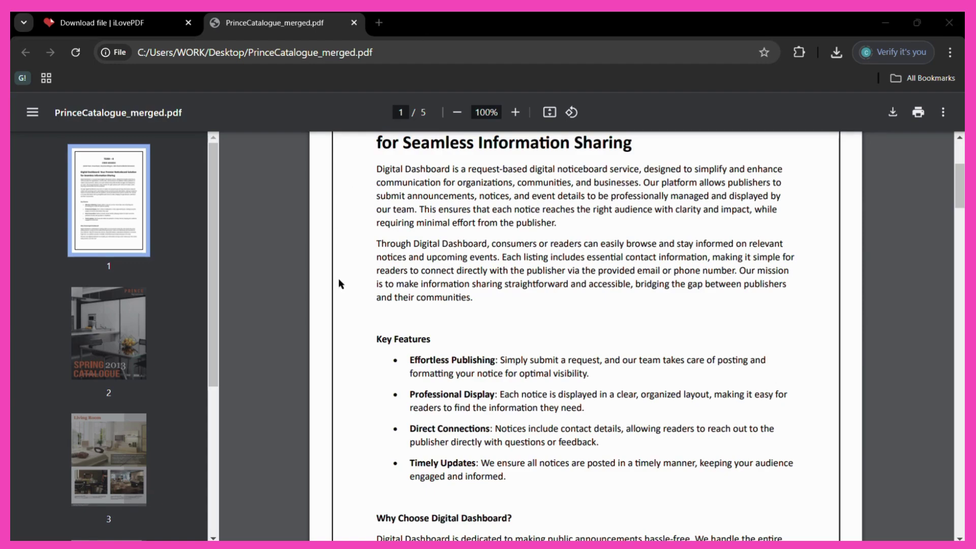
pyautogui.scroll(-15, 341, 283)
pyautogui.scroll(-10, 341, 284)
pyautogui.scroll(3, 340, 284)
pyautogui.scroll(16, 340, 284)
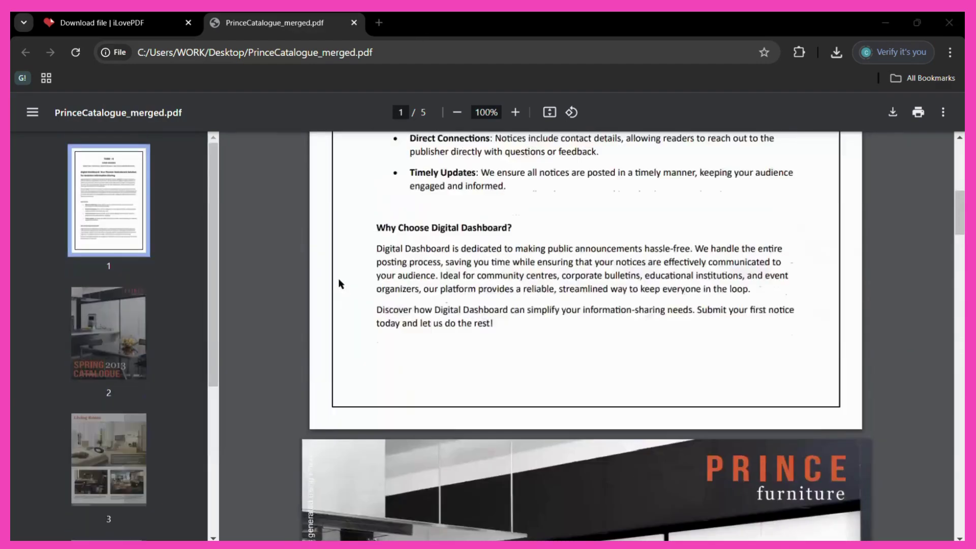
pyautogui.scroll(3, 339, 282)
pyautogui.scroll(-10, 502, 356)
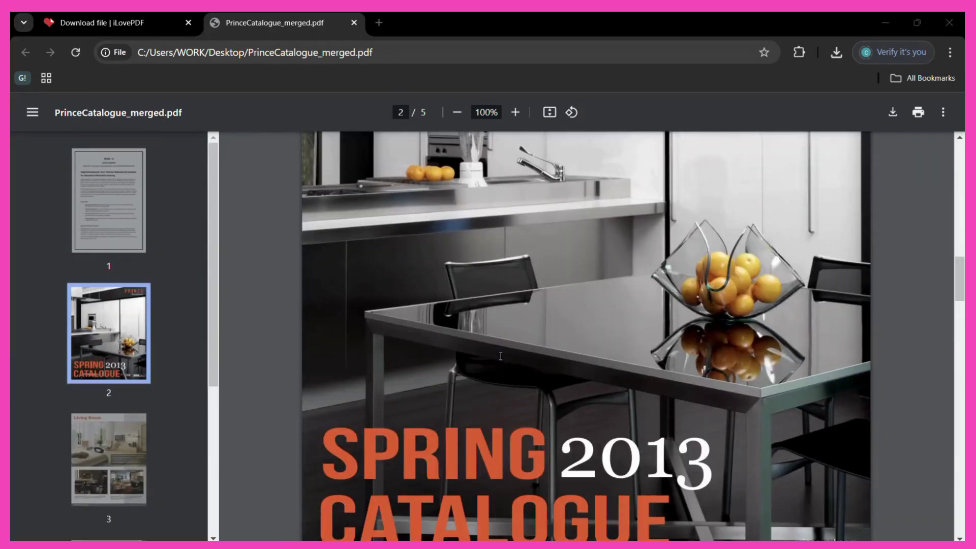
pyautogui.scroll(-20, 501, 356)
pyautogui.scroll(-12, 501, 356)
pyautogui.scroll(-8, 500, 356)
pyautogui.scroll(20, 500, 356)
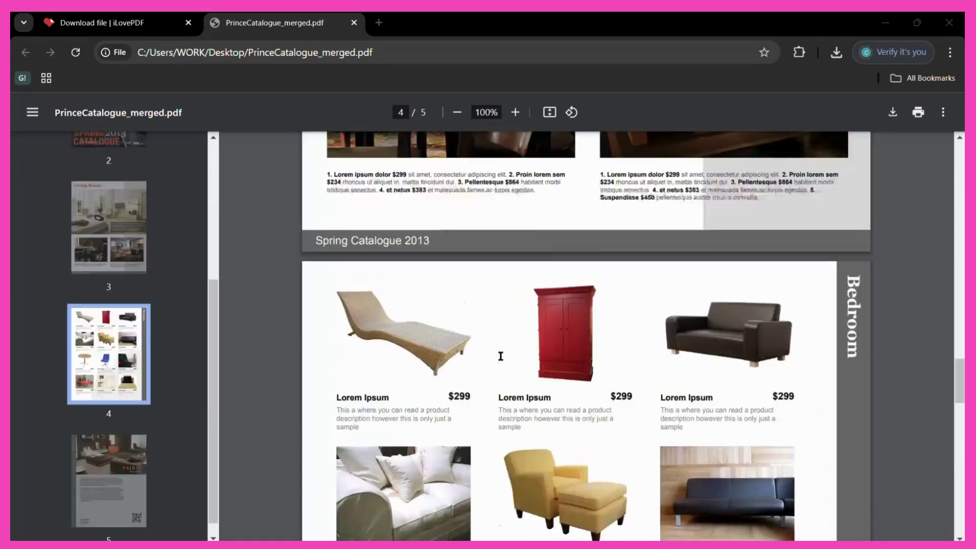
pyautogui.scroll(20, 501, 356)
pyautogui.scroll(12, 501, 355)
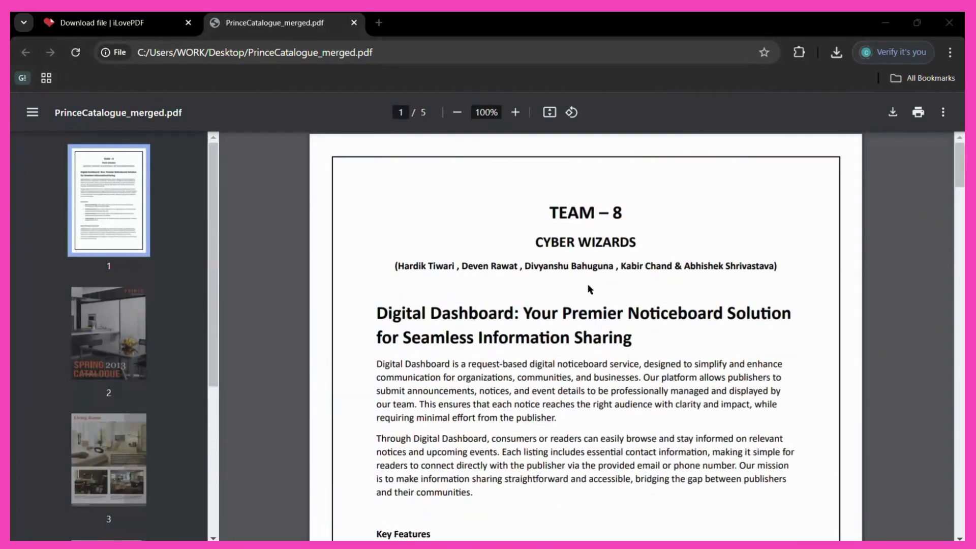
pyautogui.scroll(-3, 587, 292)
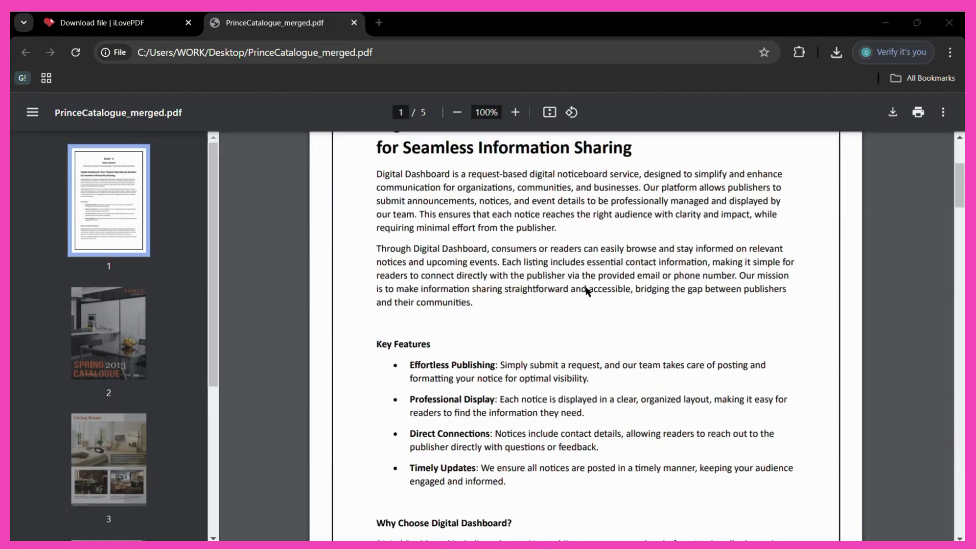
pyautogui.scroll(-15, 588, 291)
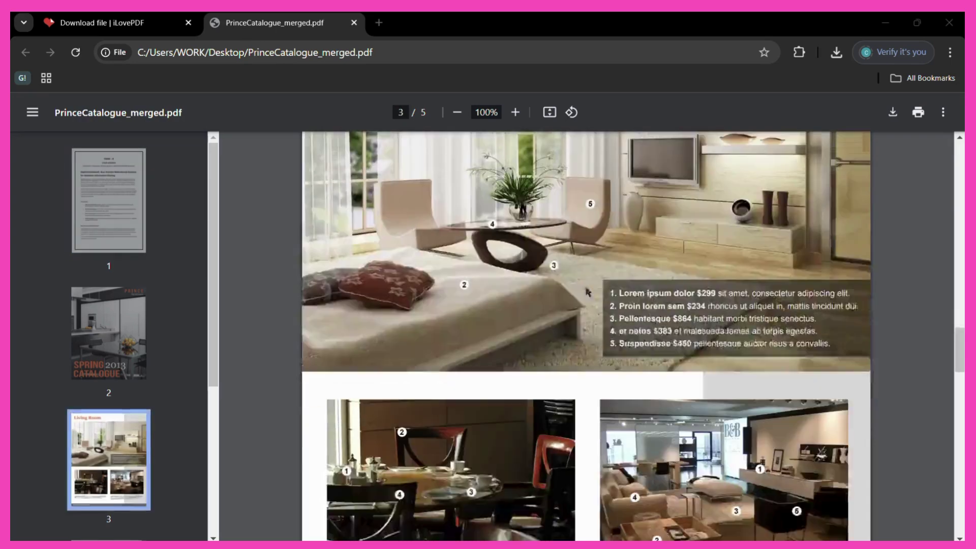
pyautogui.scroll(-7, 588, 291)
pyautogui.scroll(-3, 587, 292)
pyautogui.scroll(4, 588, 291)
pyautogui.scroll(10, 586, 291)
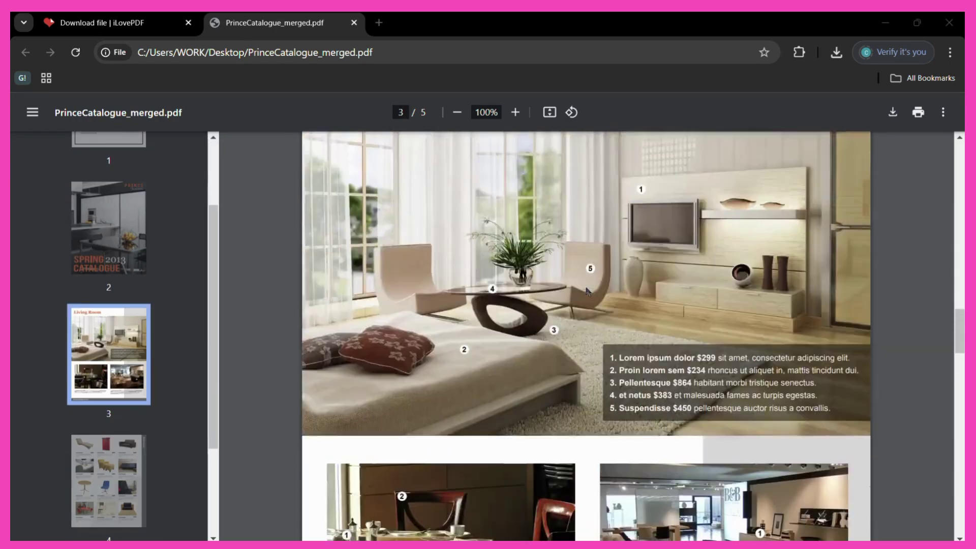
pyautogui.scroll(7, 587, 291)
pyautogui.scroll(1, 586, 292)
pyautogui.scroll(9, 587, 290)
pyautogui.scroll(7, 587, 290)
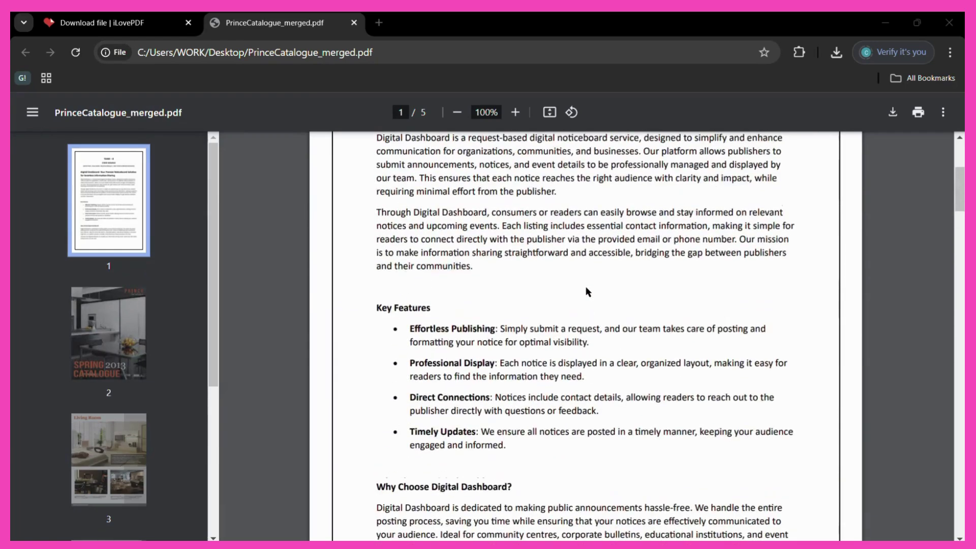
pyautogui.scroll(1, 586, 290)
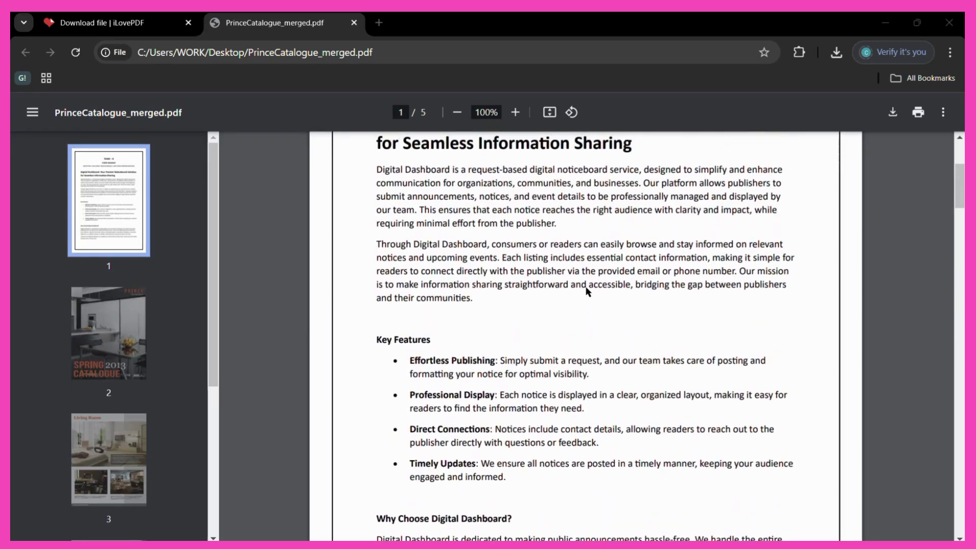
pyautogui.scroll(-15, 586, 291)
pyautogui.scroll(-1, 587, 291)
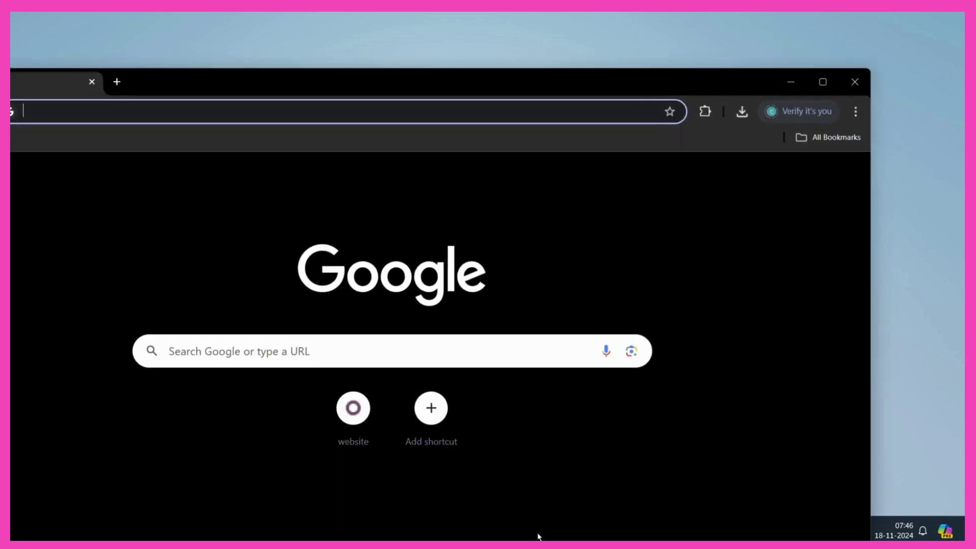
# Maximize Chrome, search Google for 'i love pdf' and open the iLovePDF result.
pyautogui.click(823, 82)
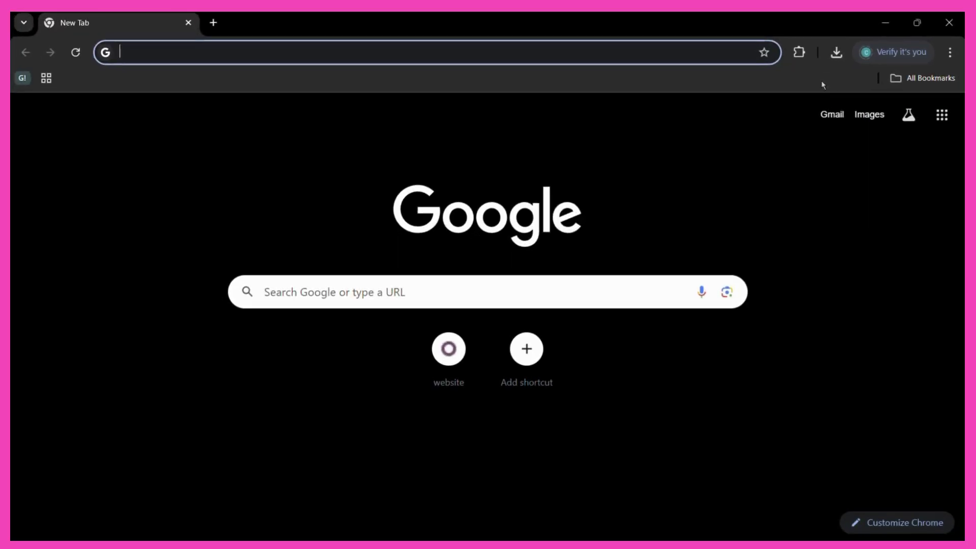
pyautogui.click(316, 285)
pyautogui.moveTo(320, 324)
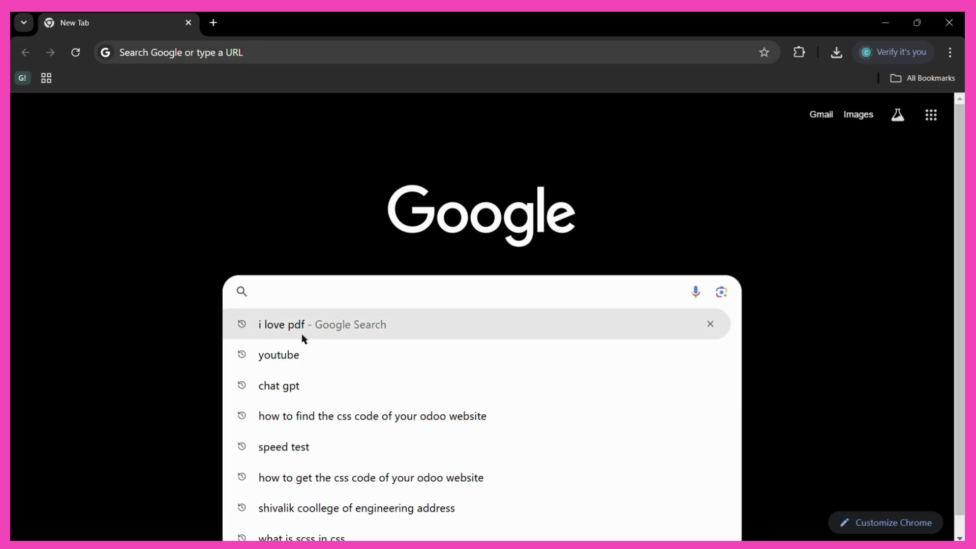
pyautogui.click(291, 331)
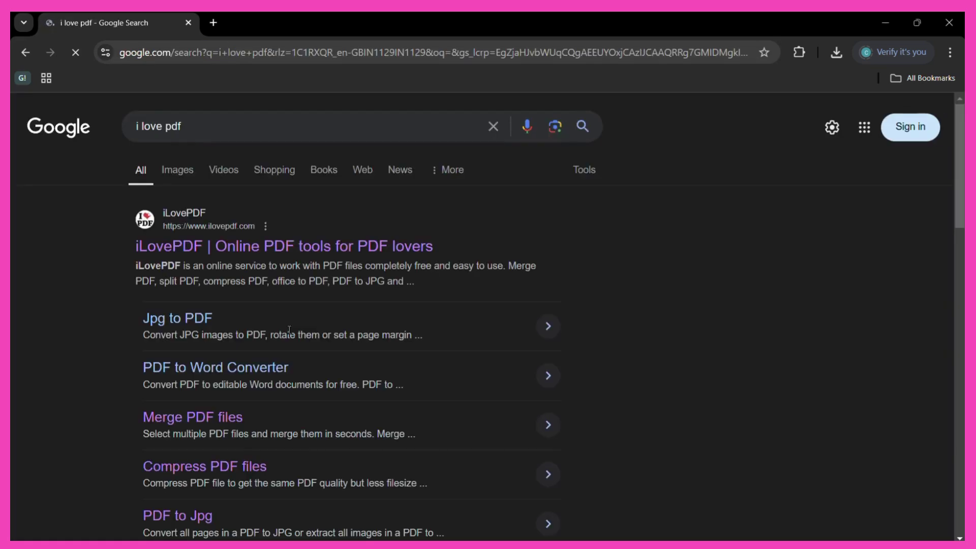
pyautogui.scroll(-1, 300, 284)
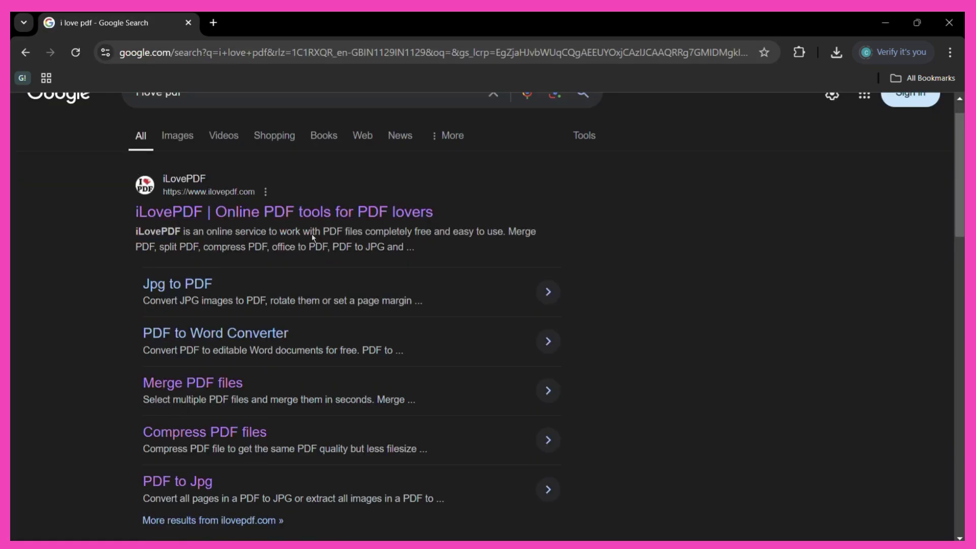
pyautogui.click(239, 216)
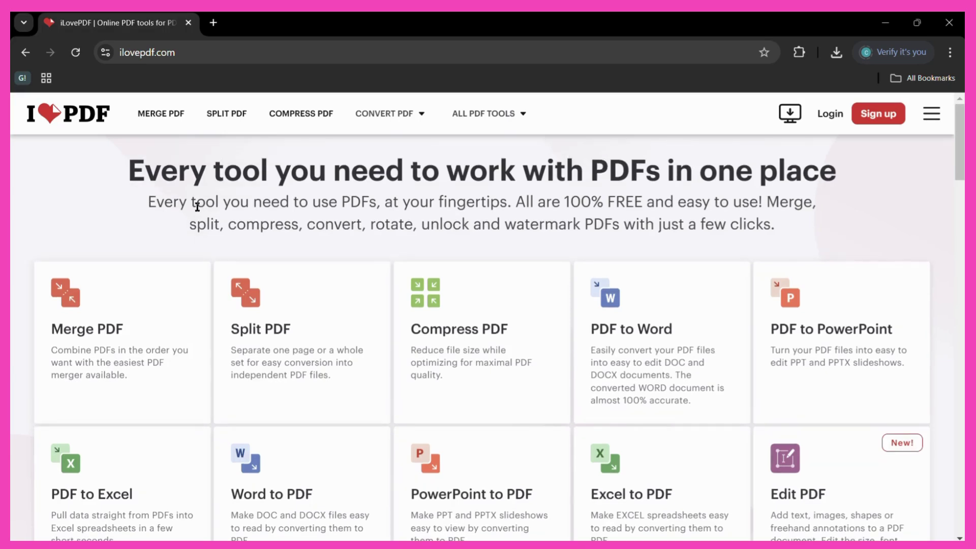
# Open the Split PDF tool and load PrinceCatalogue_merged from the file picker.
pyautogui.scroll(-1, 254, 183)
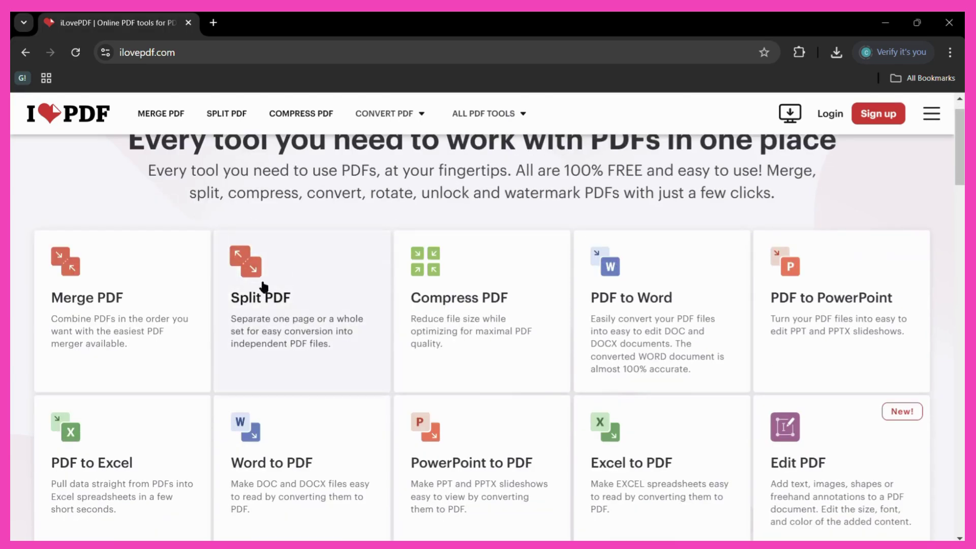
pyautogui.click(294, 308)
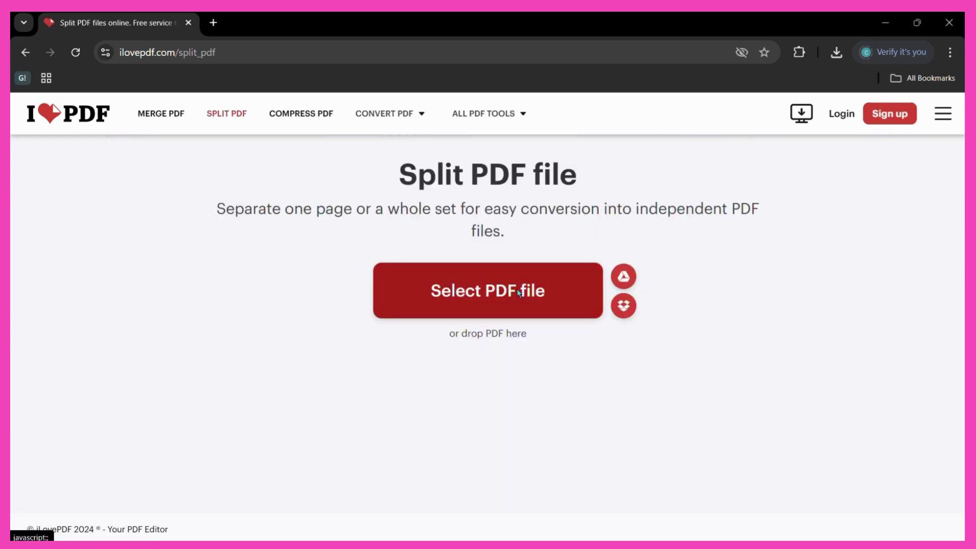
pyautogui.click(519, 292)
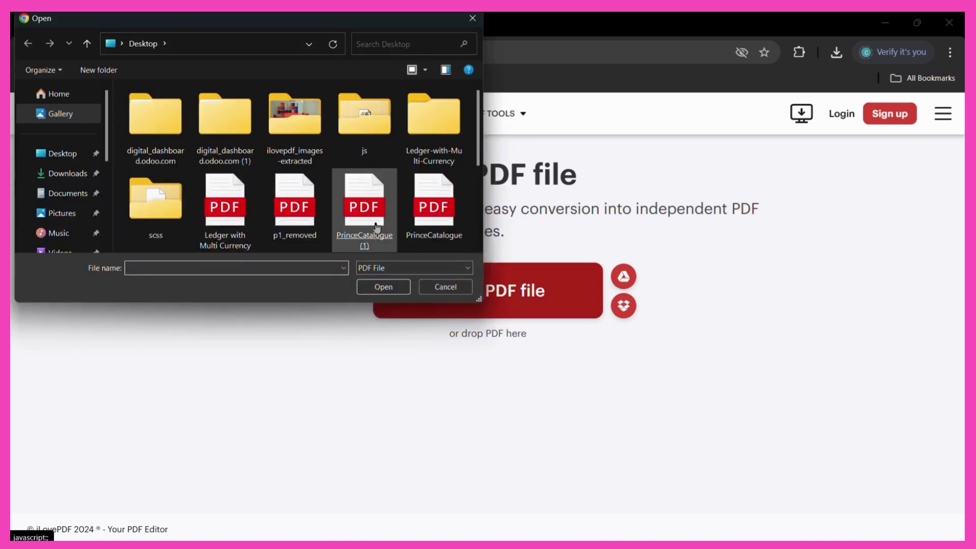
pyautogui.scroll(-5, 376, 226)
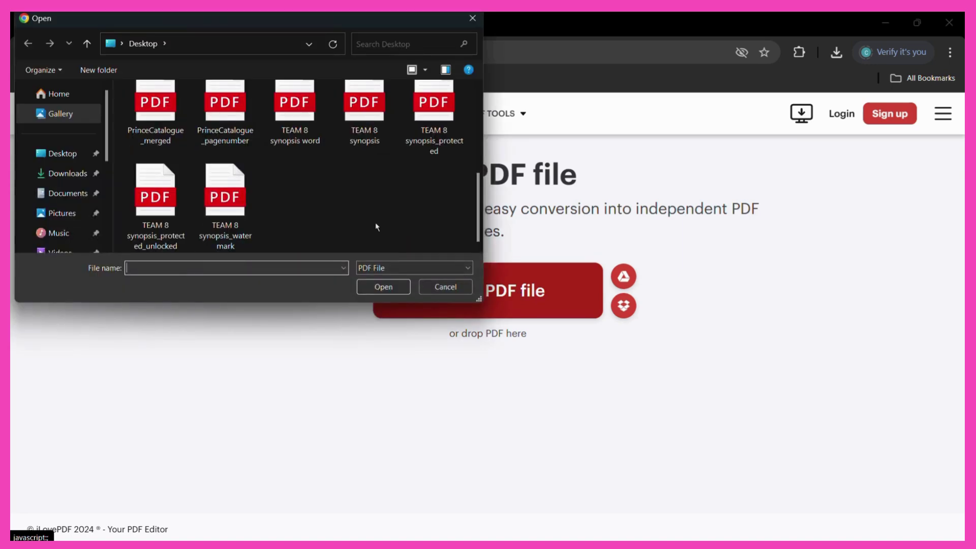
pyautogui.moveTo(375, 15); pyautogui.dragTo(375, 65)
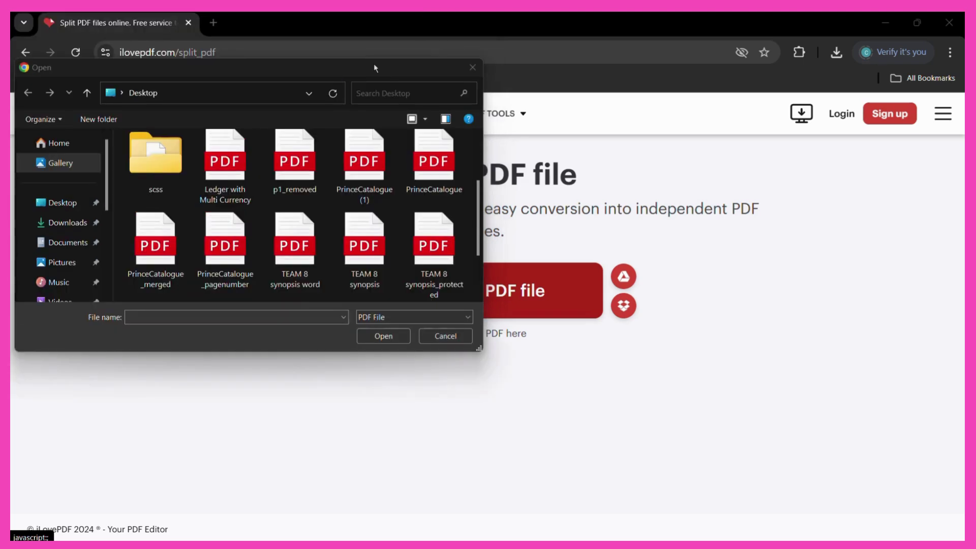
pyautogui.doubleClick(168, 246)
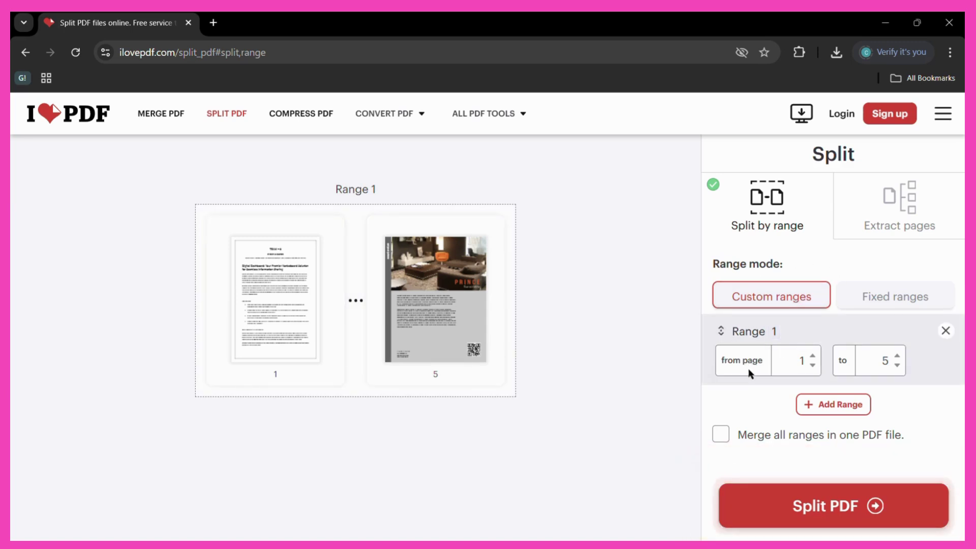
pyautogui.moveTo(831, 349)
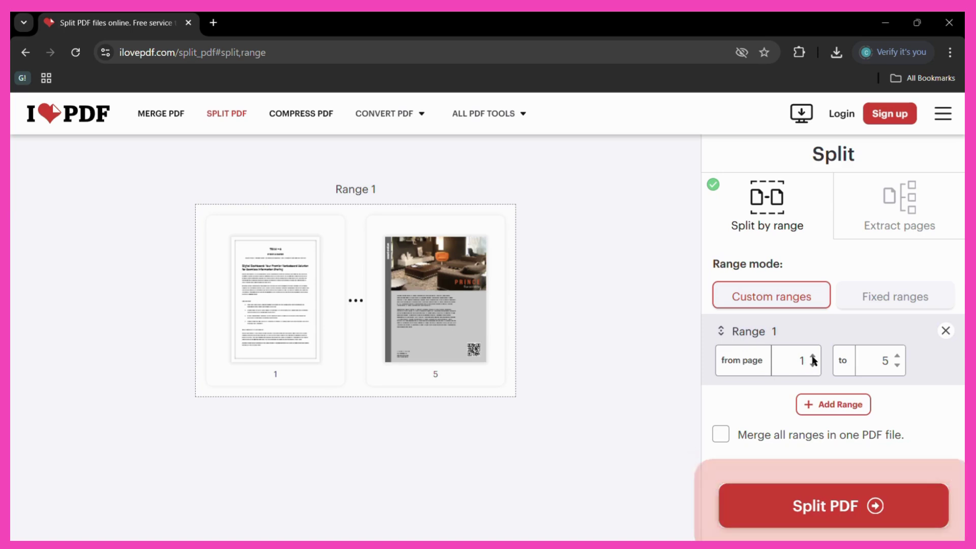
# Keep Range 1 starting at page 1 and add a second custom range.
pyautogui.click(812, 357)
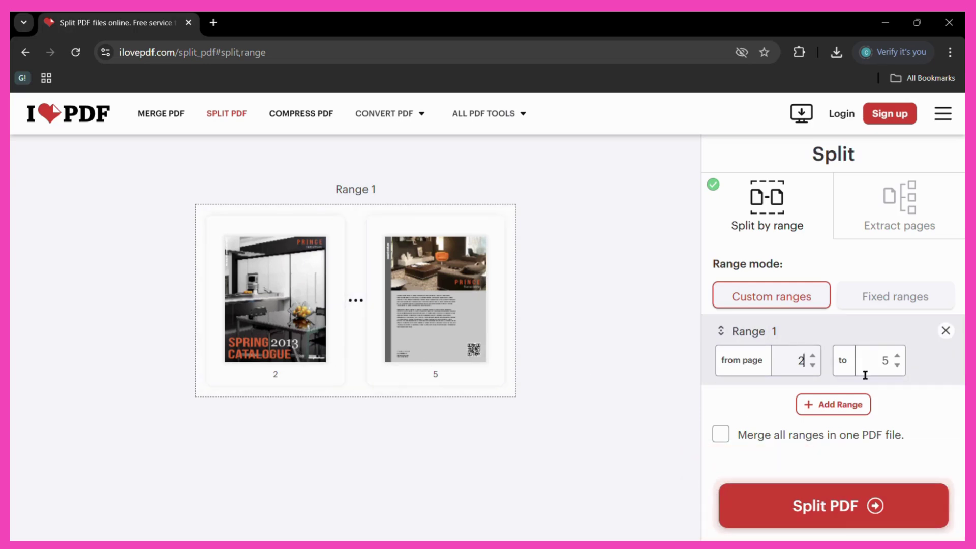
pyautogui.press('Down')
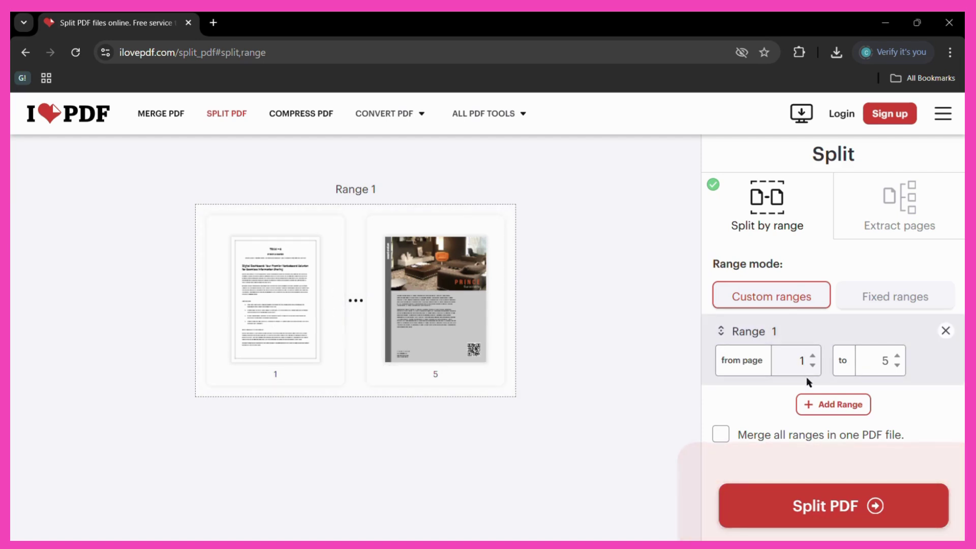
pyautogui.click(846, 405)
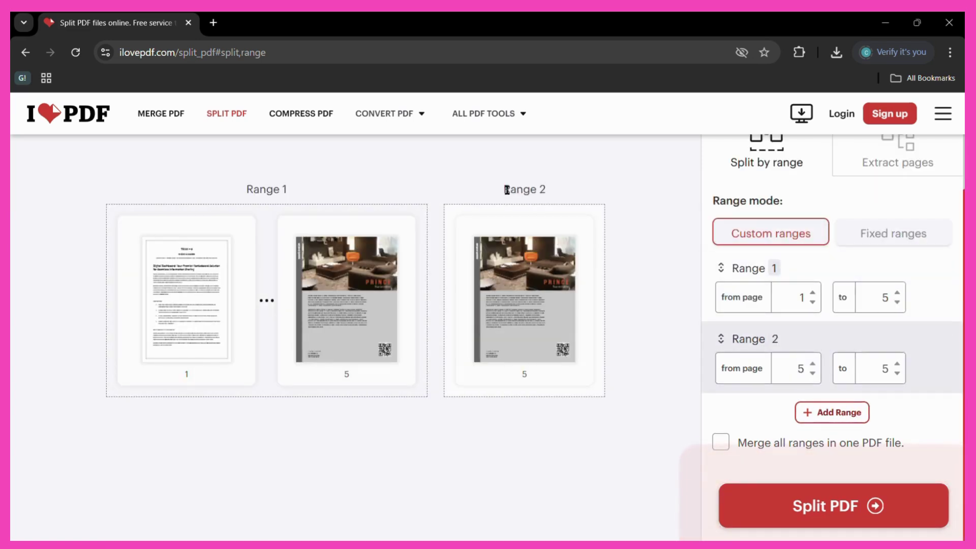
pyautogui.moveTo(507, 190)
pyautogui.mouseDown()
pyautogui.moveTo(546, 191)
pyautogui.moveTo(524, 189)
pyautogui.mouseUp()
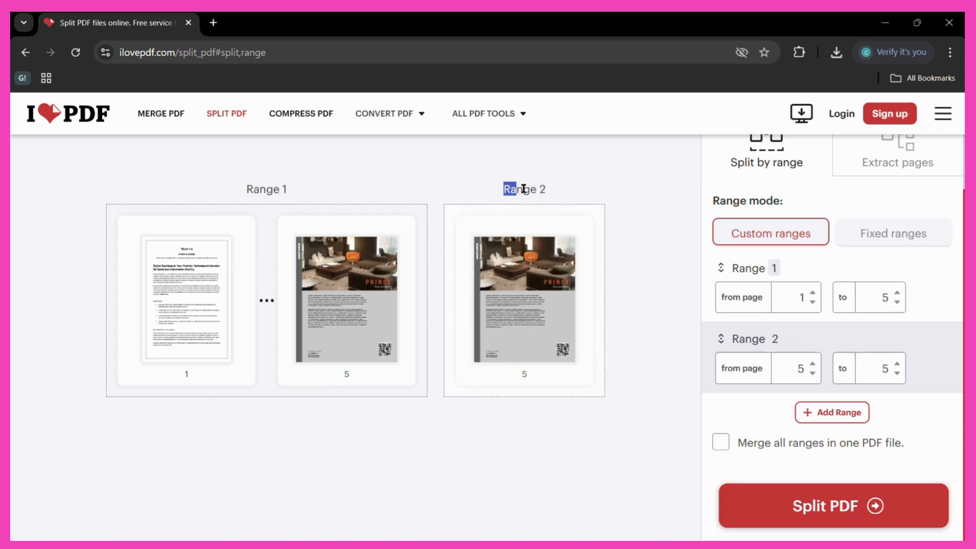
pyautogui.click(524, 189)
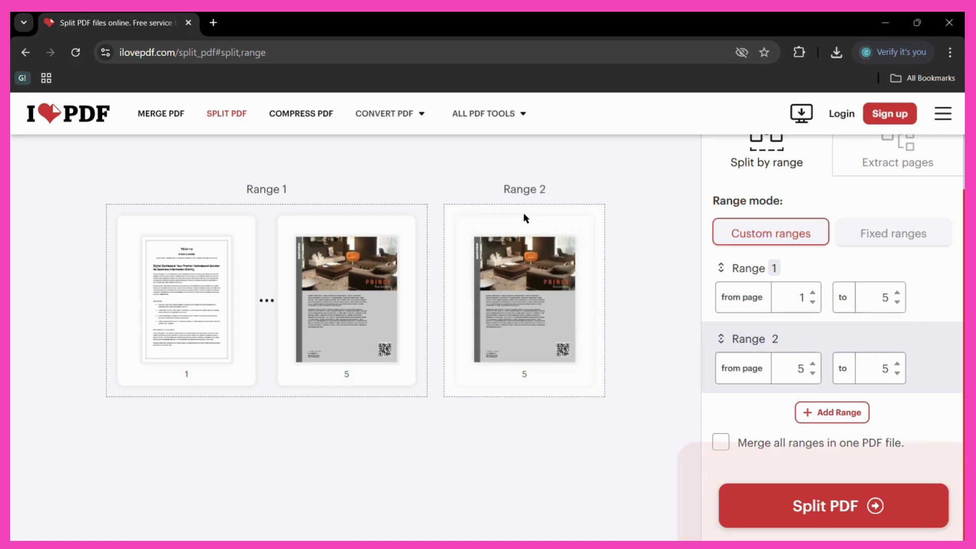
pyautogui.moveTo(876, 297)
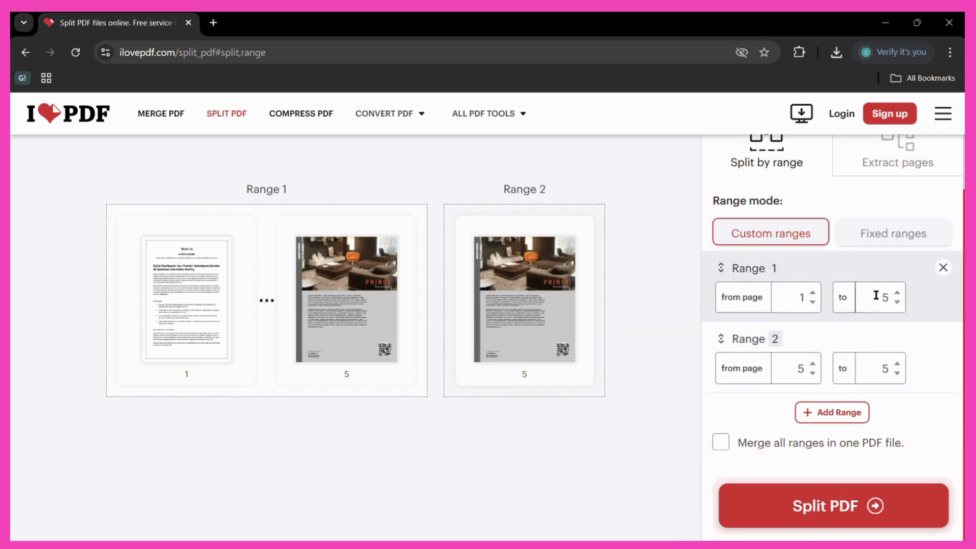
# Set Range 1 to end at page 1 and Range 2 to cover pages 2–5.
pyautogui.doubleClick(889, 298)
pyautogui.write('6')
pyautogui.press('BackSpace')
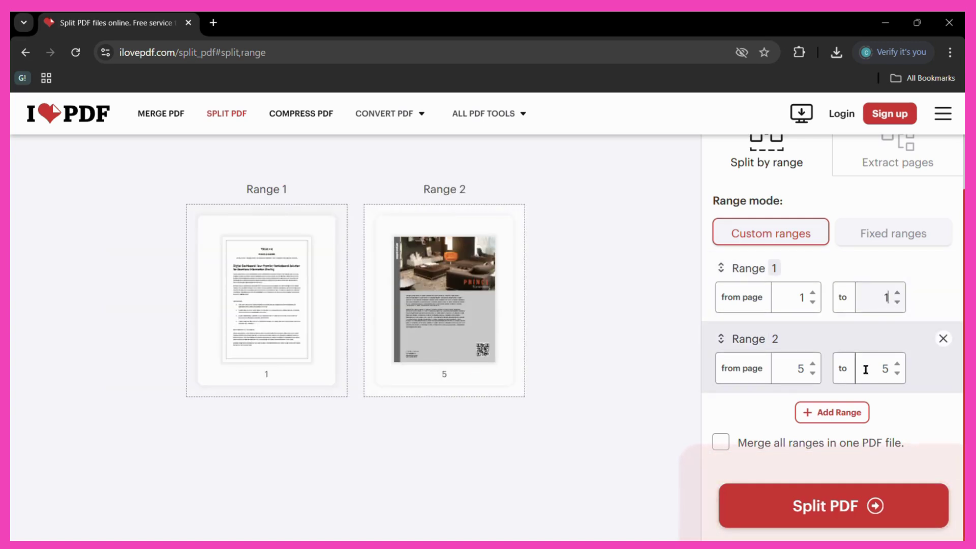
pyautogui.click(811, 365)
pyautogui.write('2')
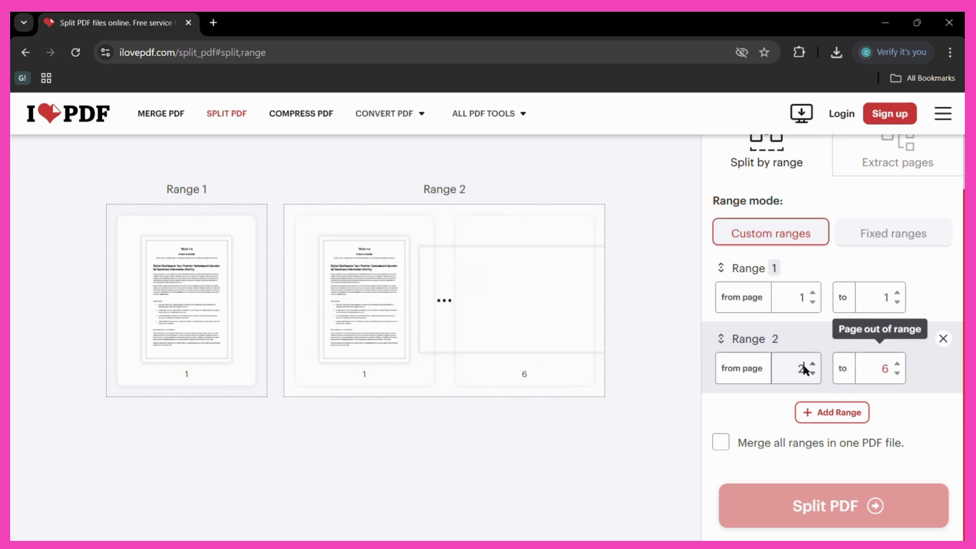
pyautogui.press('BackSpace')
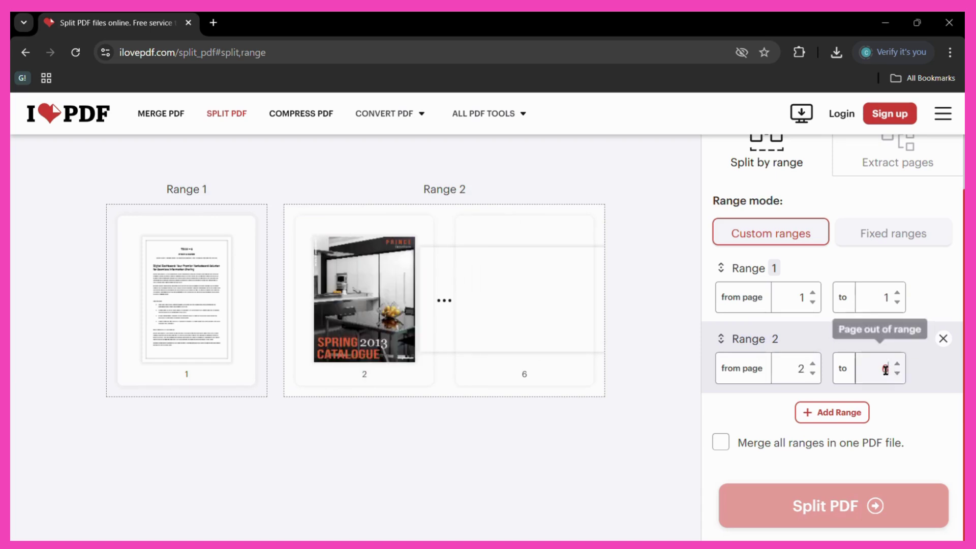
pyautogui.write('5')
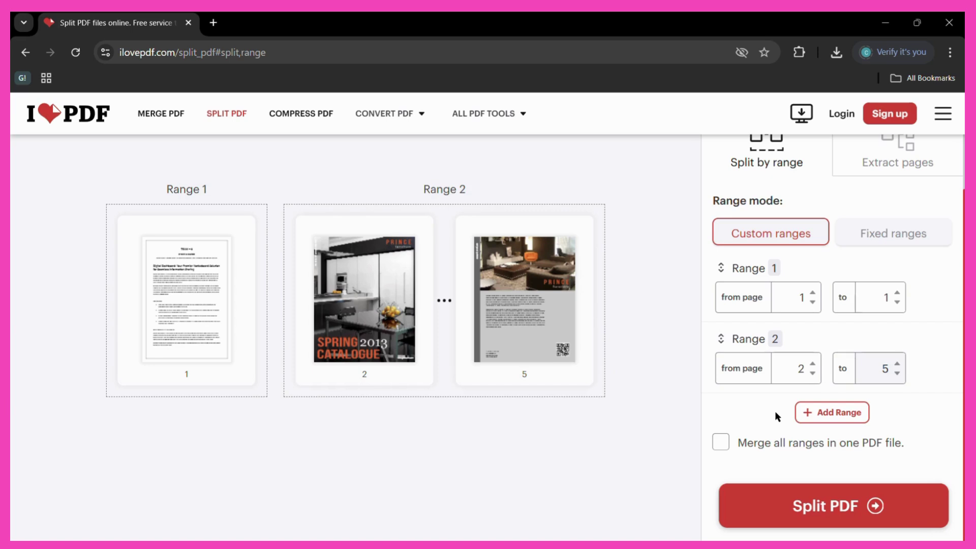
pyautogui.moveTo(831, 359)
pyautogui.scroll(1, 892, 337)
pyautogui.scroll(-1, 892, 337)
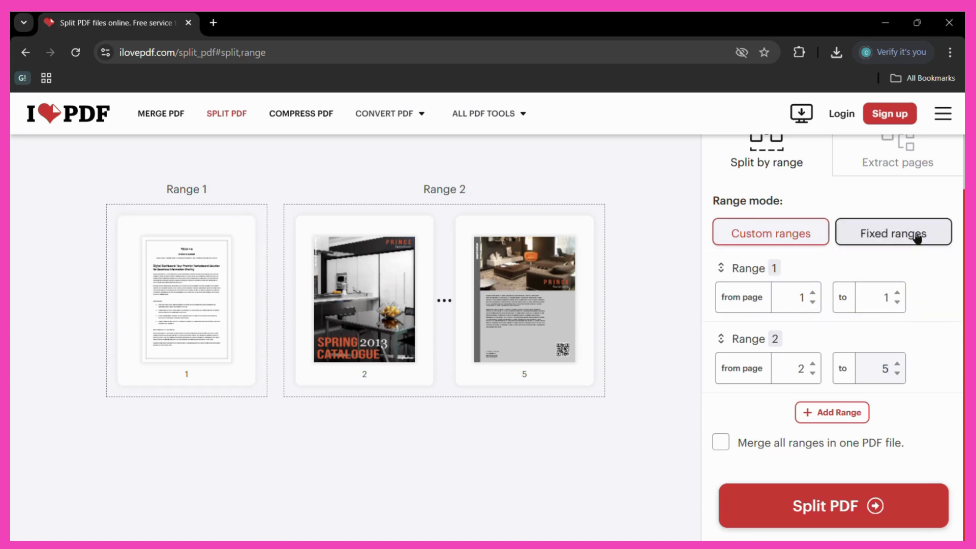
pyautogui.click(917, 238)
pyautogui.scroll(-2, 612, 372)
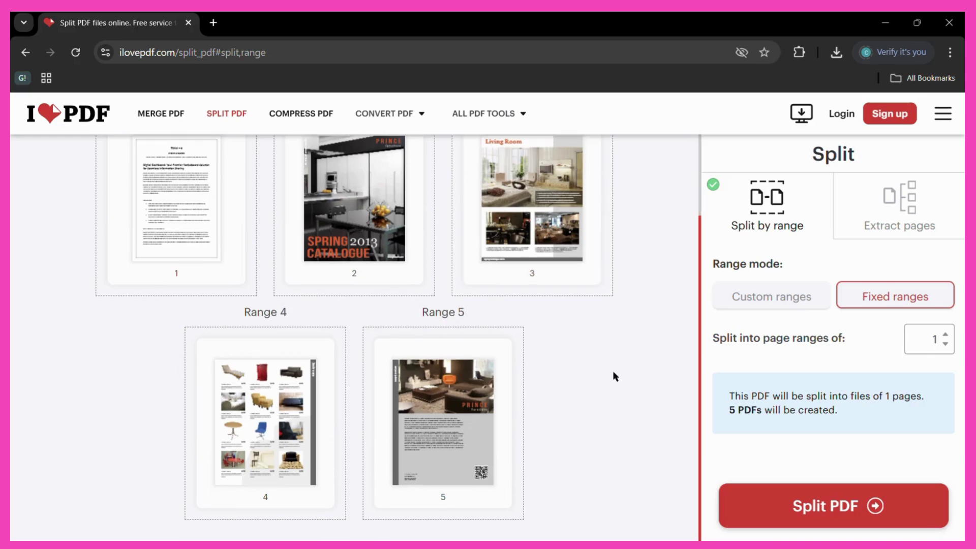
pyautogui.scroll(2, 600, 374)
pyautogui.scroll(-2, 463, 379)
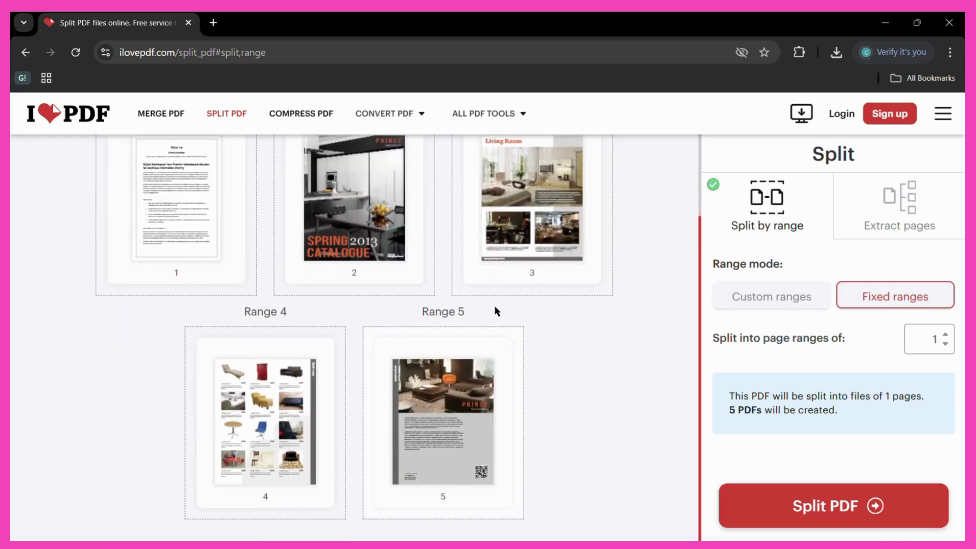
pyautogui.scroll(1, 497, 310)
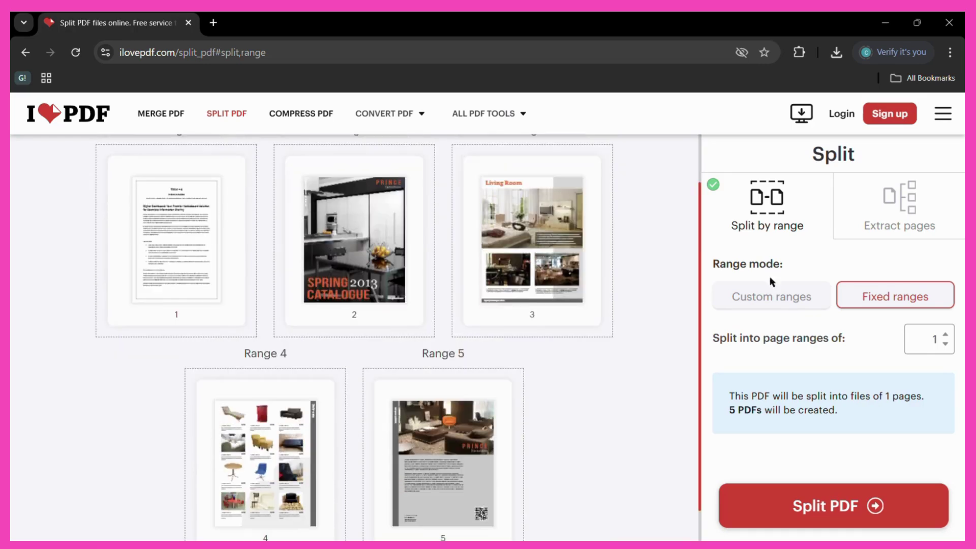
pyautogui.click(795, 296)
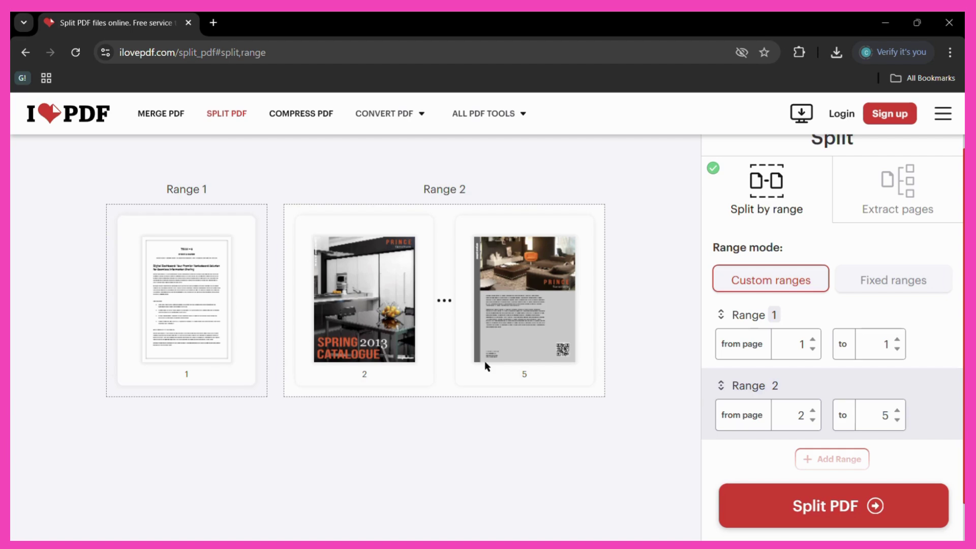
pyautogui.scroll(-1, 821, 358)
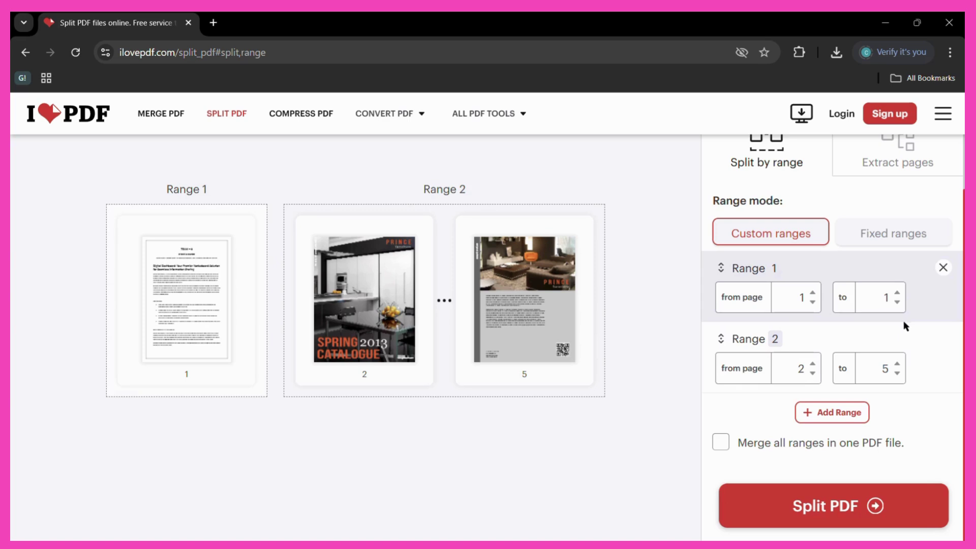
pyautogui.click(726, 444)
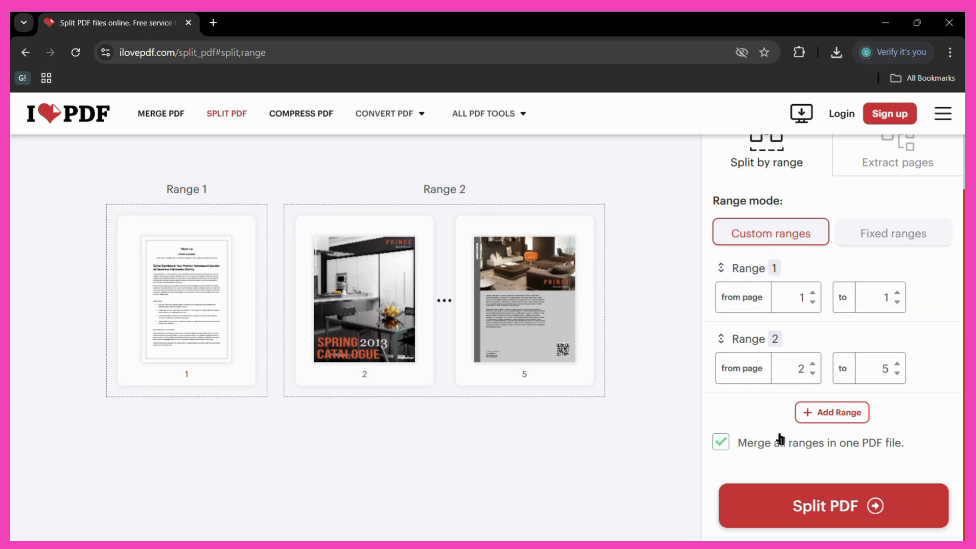
pyautogui.click(721, 444)
pyautogui.scroll(1, 834, 342)
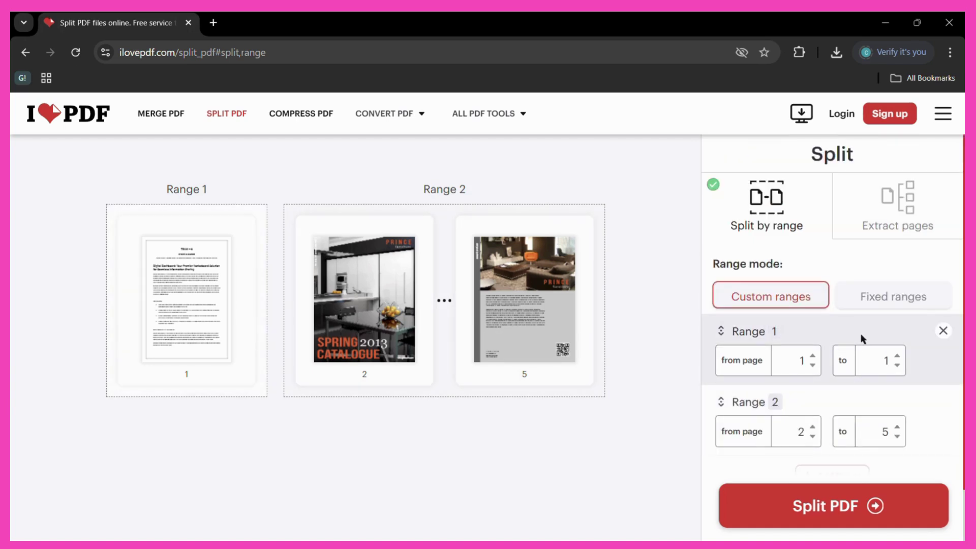
pyautogui.scroll(-1, 862, 339)
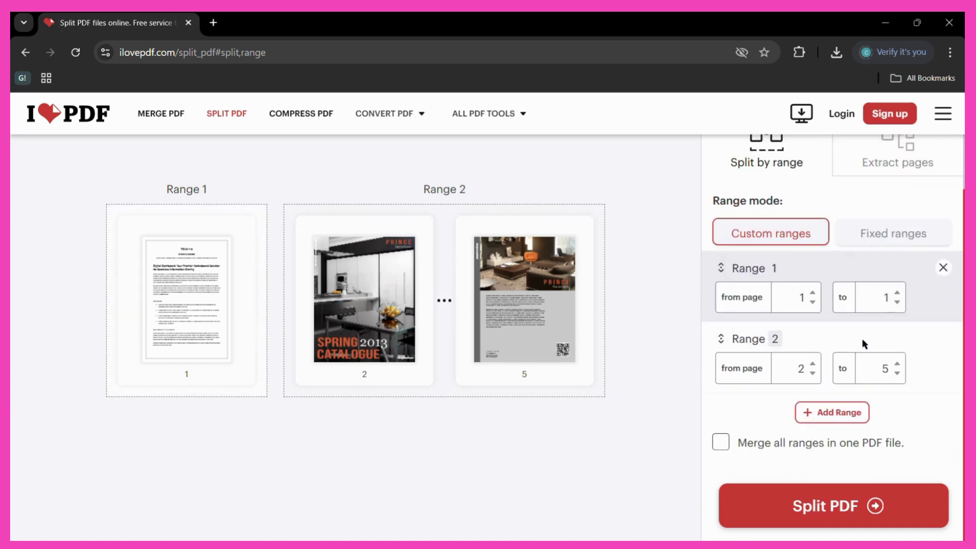
# Split the PDF, download ilovepdf_split-range.zip and open it from Chrome's downloads.
pyautogui.click(839, 510)
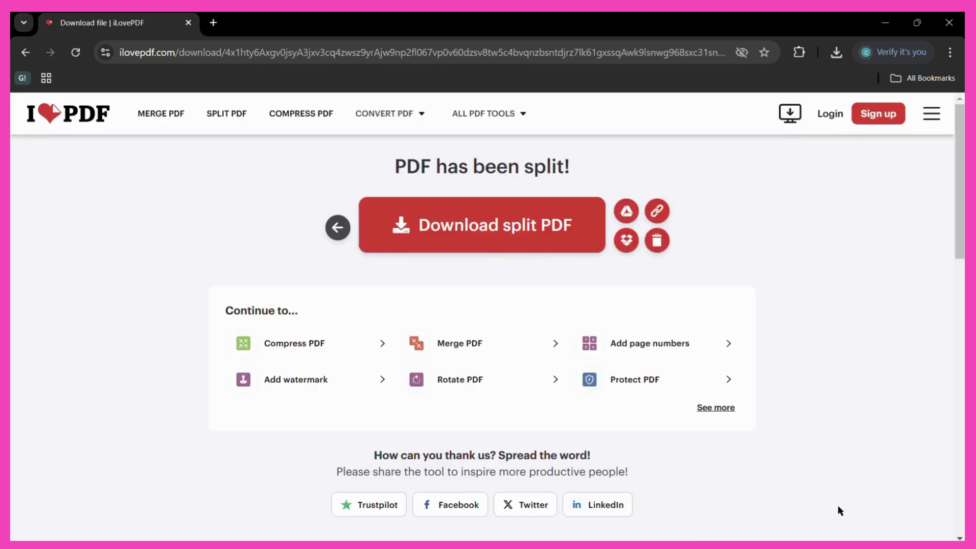
pyautogui.click(507, 226)
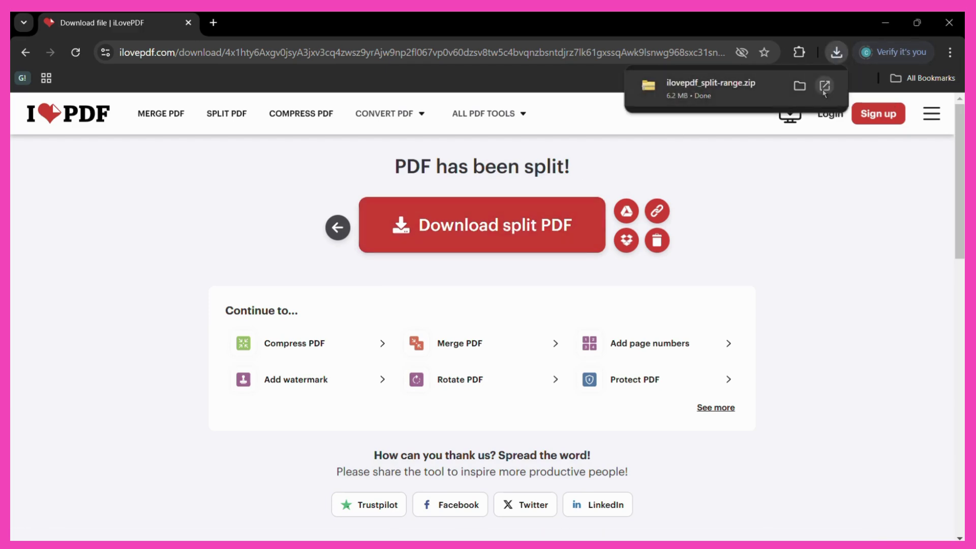
pyautogui.click(824, 86)
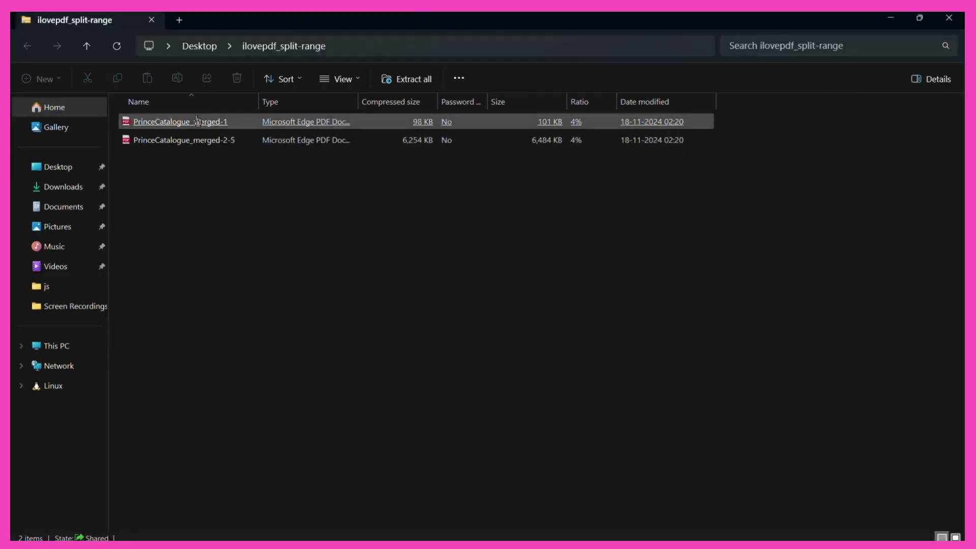
# Select PrinceCatalogue_merged-1 in the ilovepdf_split-range folder.
pyautogui.click(199, 127)
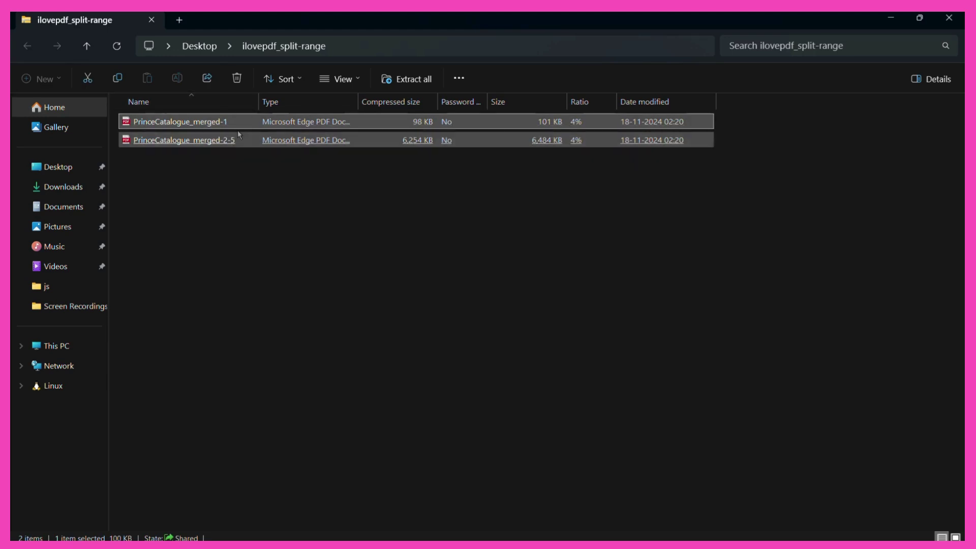
# Open PrinceCatalogue_merged-1 in Edge, confirm it holds one page, then minimize Edge.
pyautogui.doubleClick(238, 126)
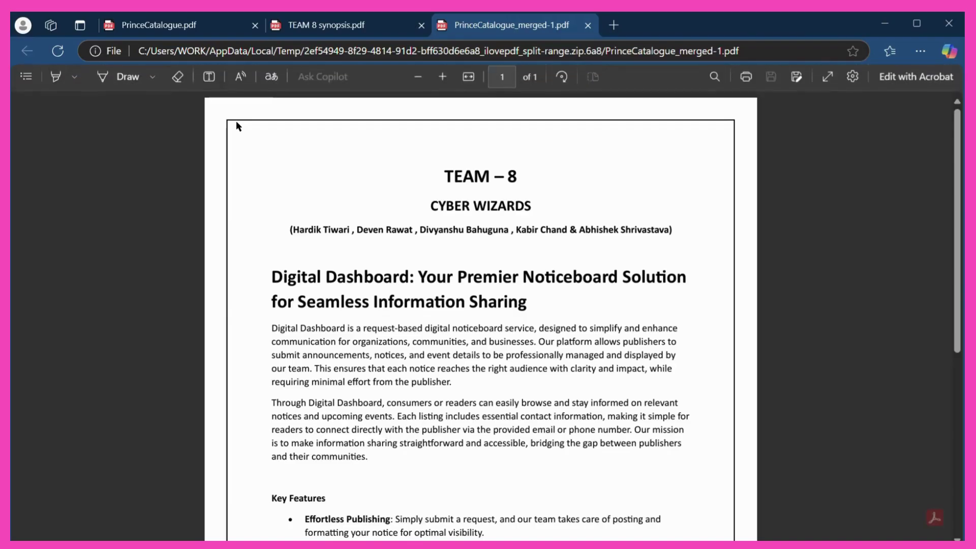
pyautogui.scroll(-5, 401, 358)
pyautogui.scroll(-1, 401, 345)
pyautogui.scroll(6, 403, 359)
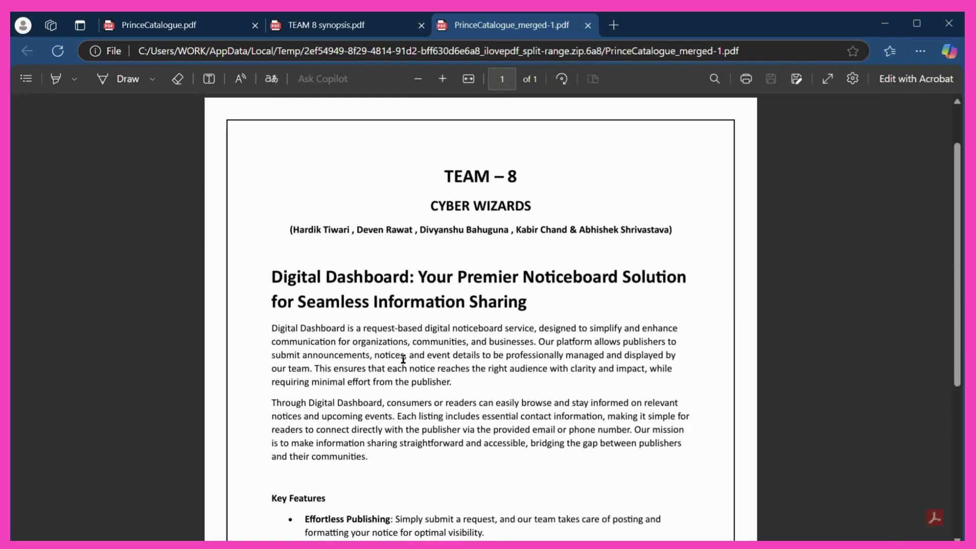
pyautogui.scroll(-5, 403, 360)
pyautogui.click(884, 27)
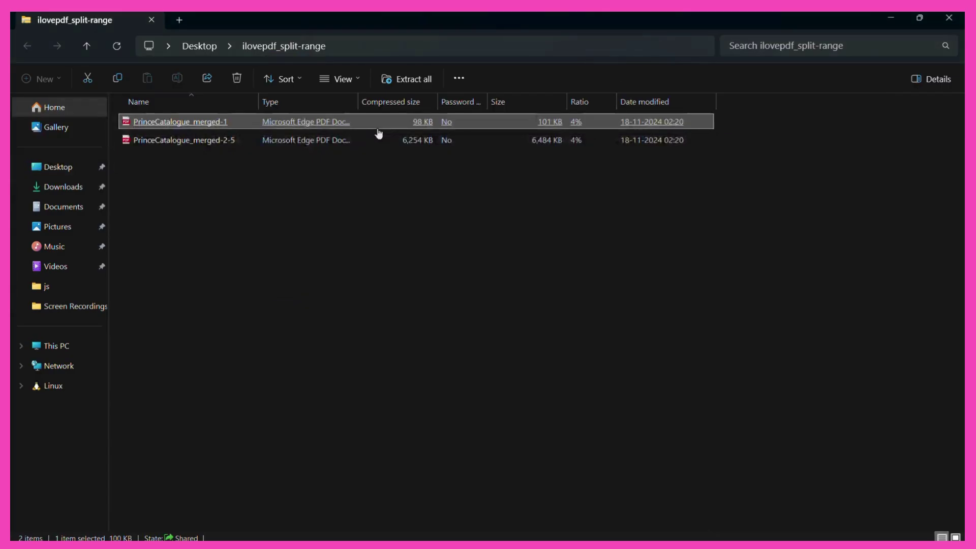
# Open PrinceCatalogue_merged-2-5 and check its four pages, returning to page 1.
pyautogui.click(231, 142)
pyautogui.doubleClick(230, 141)
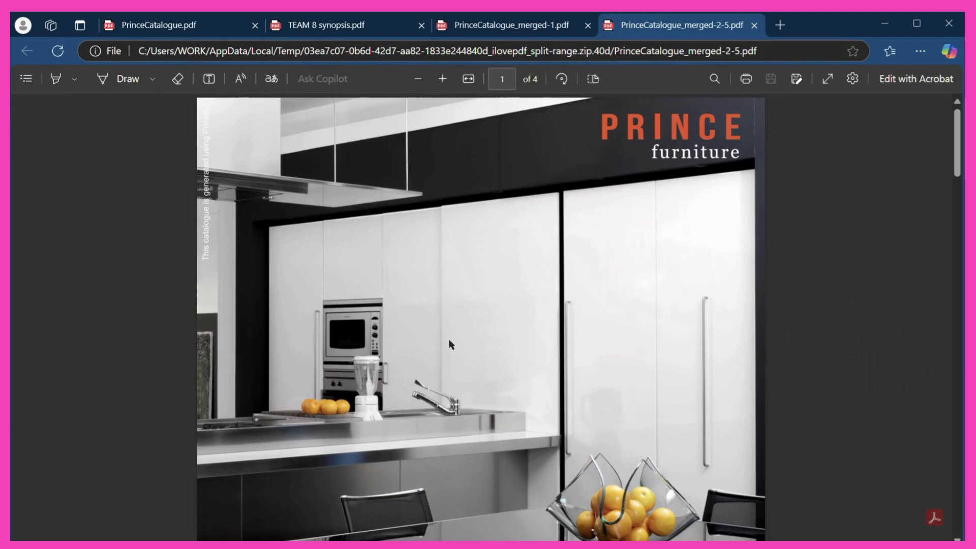
pyautogui.scroll(-5, 450, 344)
pyautogui.scroll(4, 449, 344)
pyautogui.scroll(-8, 450, 345)
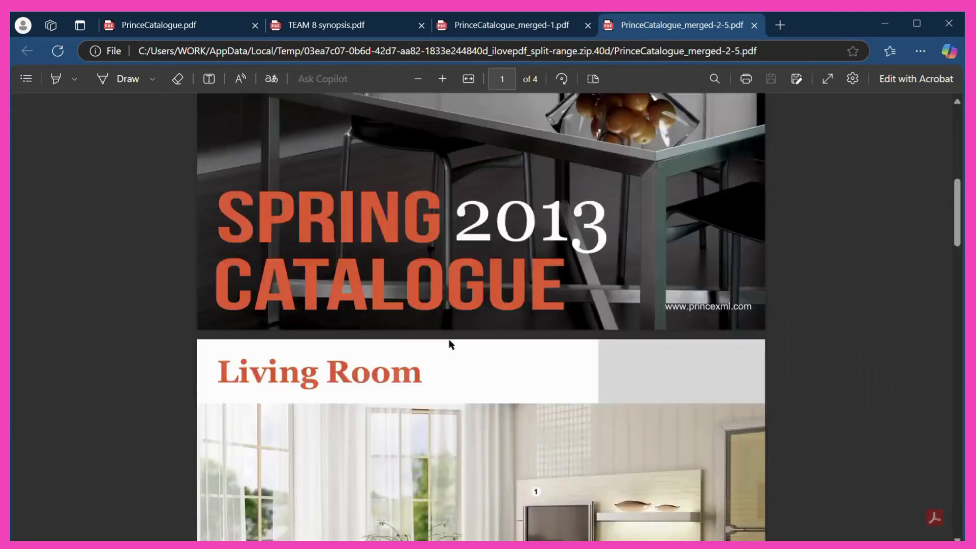
pyautogui.scroll(-15, 450, 345)
pyautogui.scroll(-5, 450, 344)
pyautogui.keyDown('ctrl'); pyautogui.scroll(2, 449, 344); pyautogui.keyUp('ctrl')
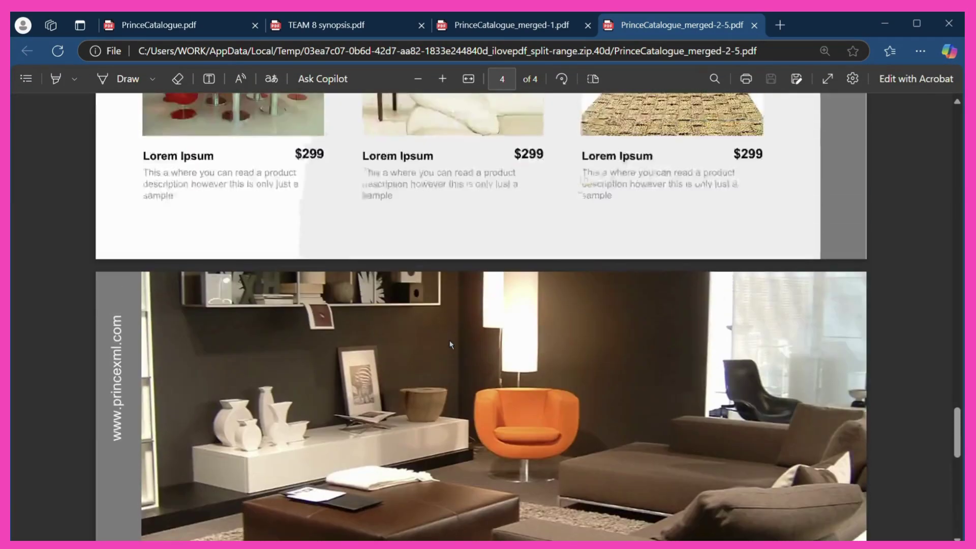
pyautogui.keyDown('ctrl'); pyautogui.scroll(-4, 450, 343); pyautogui.keyUp('ctrl')
pyautogui.press('Home')
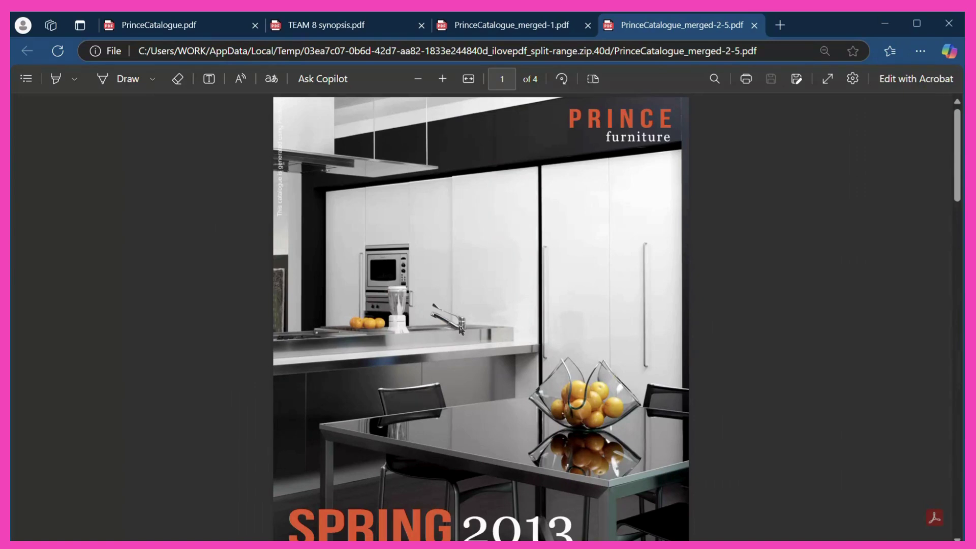
pyautogui.click(894, 23)
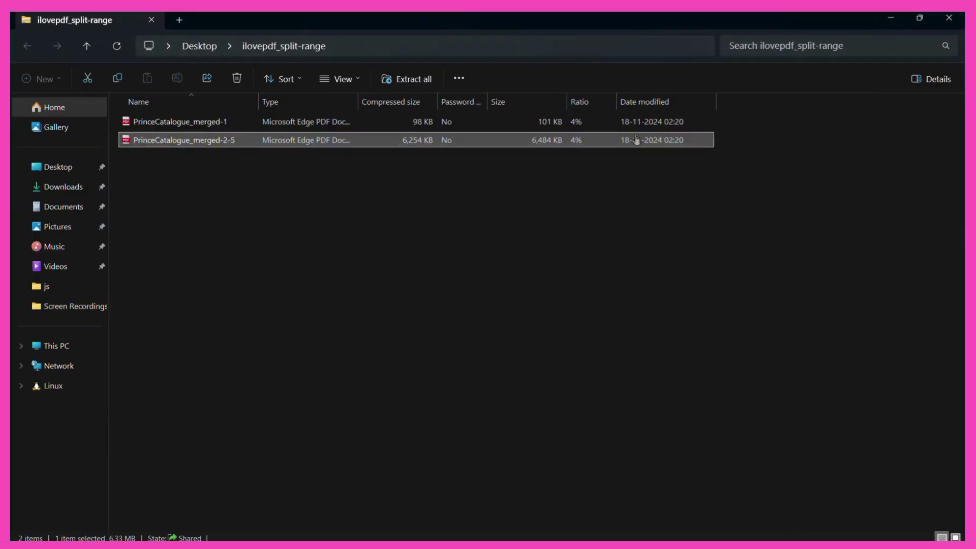